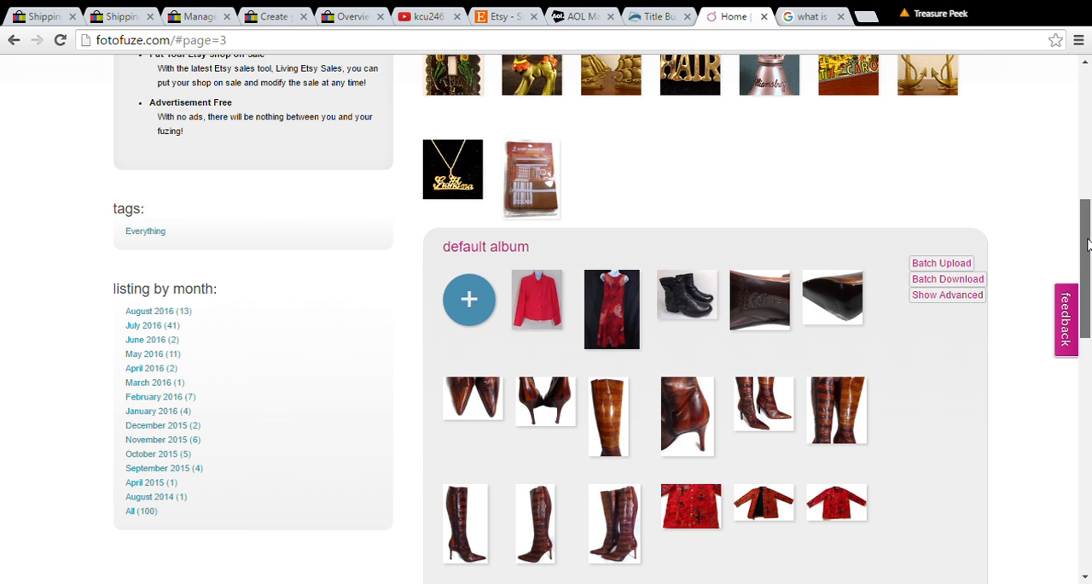
Step: Open the black ankle boots photo from the default album for editing
{"action": "left_click_drag", "start_coordinate": [1087, 244], "coordinate": [1076, 80]}
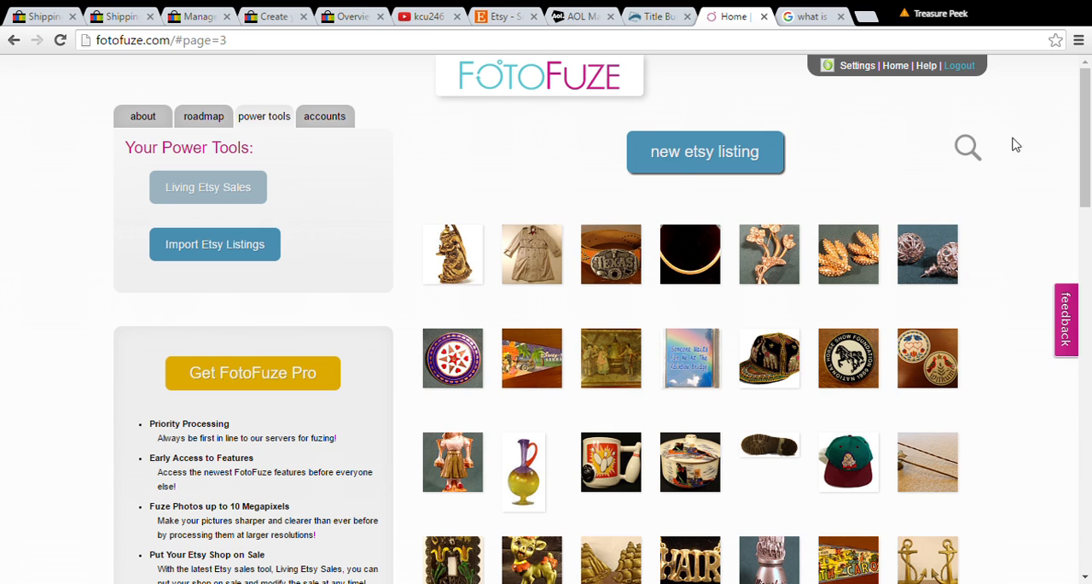
{"action": "left_click_drag", "start_coordinate": [1086, 129], "coordinate": [1085, 319]}
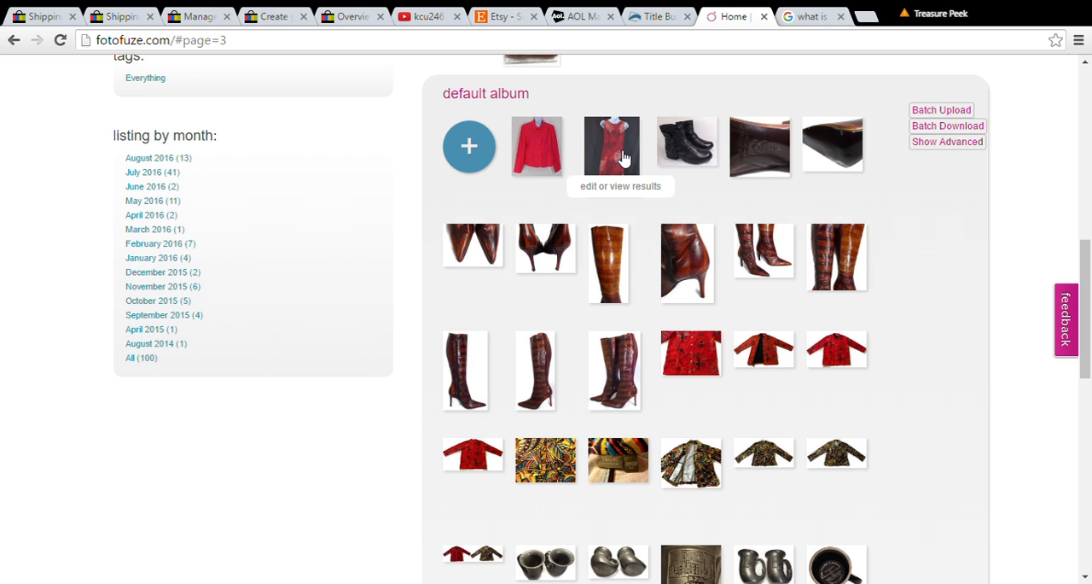
{"action": "left_click", "coordinate": [684, 159]}
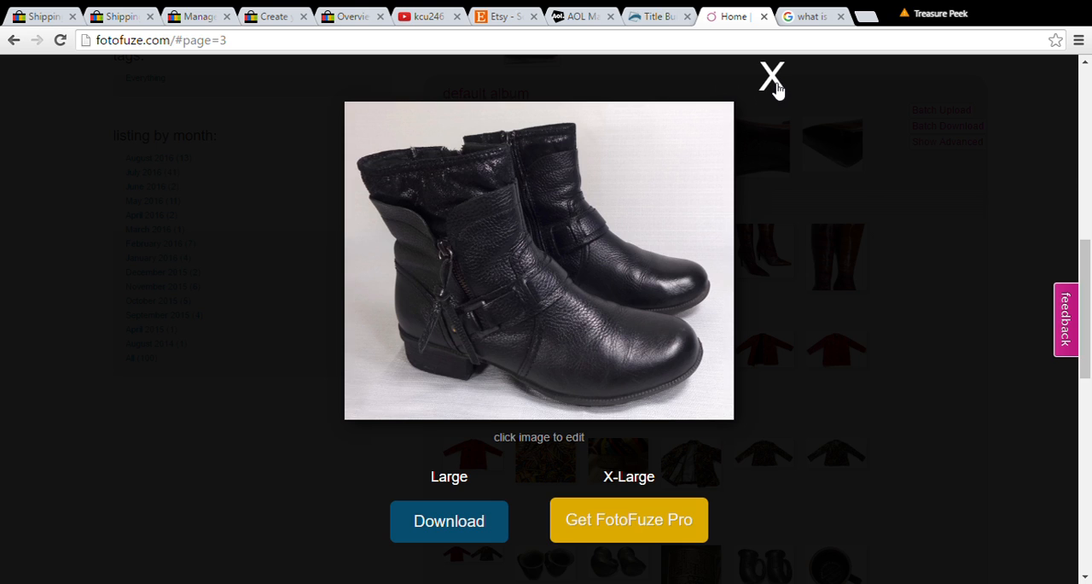
{"action": "left_click", "coordinate": [616, 218]}
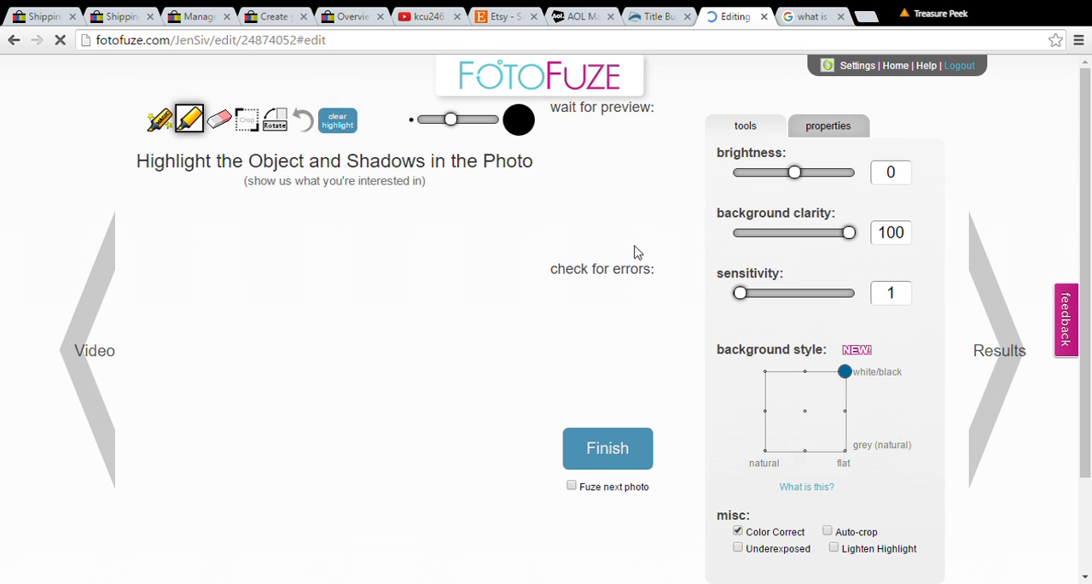
{"action": "left_click", "coordinate": [159, 128]}
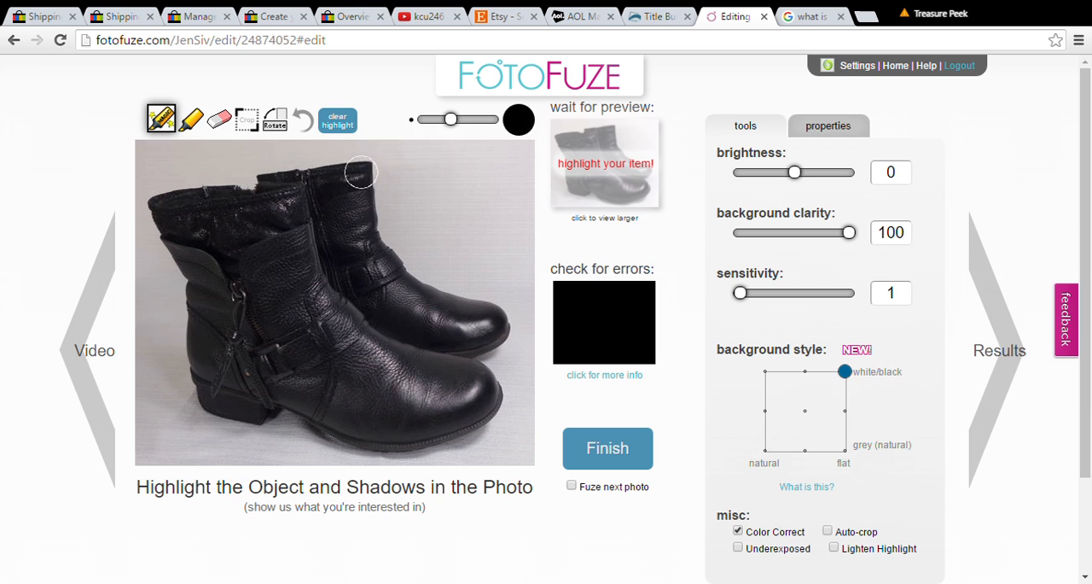
{"action": "left_click_drag", "start_coordinate": [363, 168], "coordinate": [213, 188]}
{"action": "mouse_move", "coordinate": [186, 194]}
{"action": "left_mouse_down"}
{"action": "mouse_move", "coordinate": [156, 206]}
{"action": "mouse_move", "coordinate": [187, 298]}
{"action": "mouse_move", "coordinate": [189, 371]}
{"action": "left_mouse_up"}
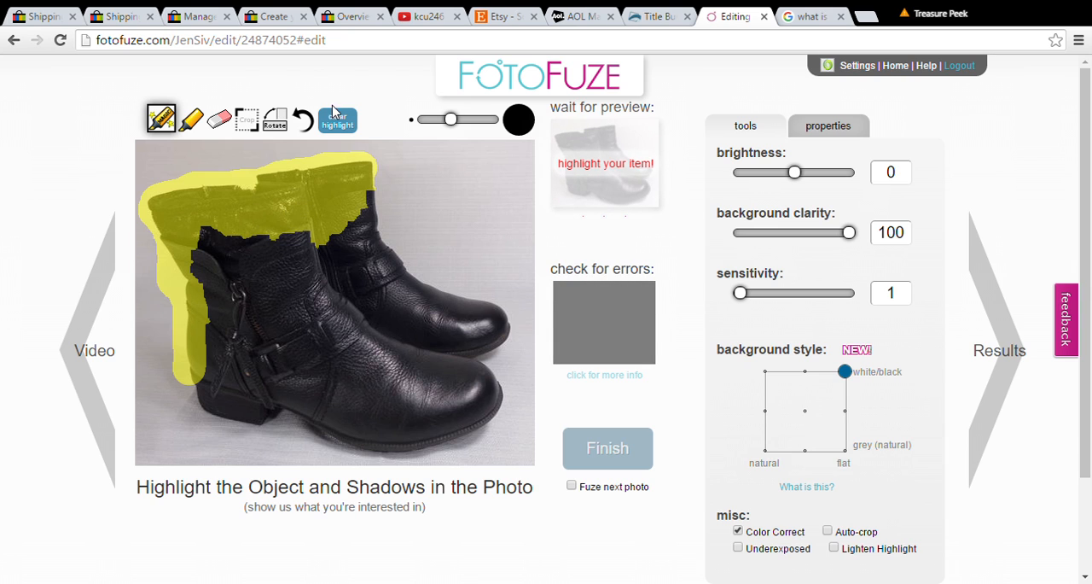
{"action": "left_click", "coordinate": [303, 120]}
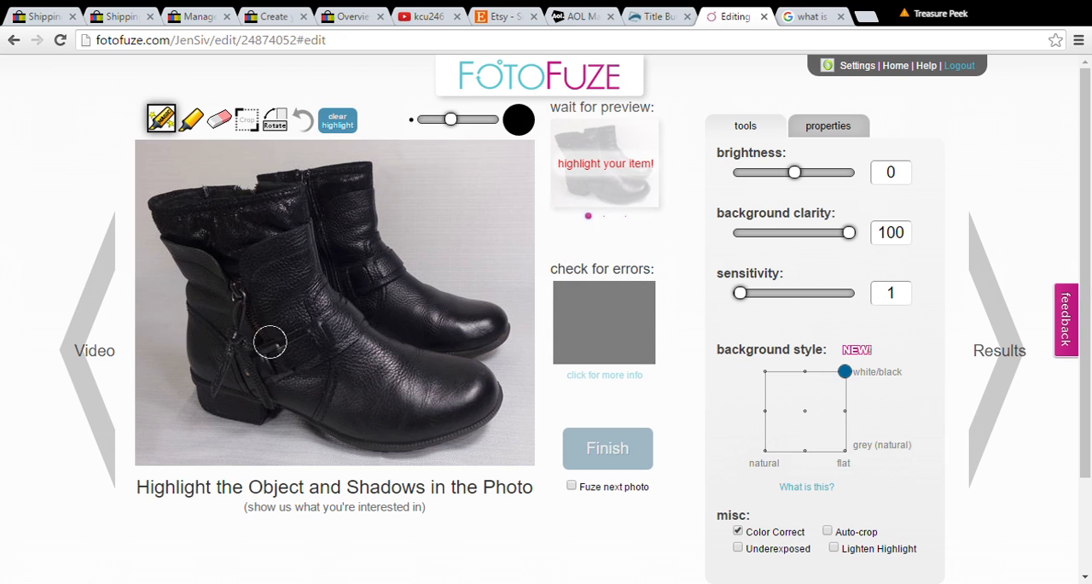
Step: Highlight the outline of both boots with the regular highlighter and fill in their interior using a larger brush
{"action": "left_click", "coordinate": [191, 119]}
{"action": "mouse_move", "coordinate": [368, 168]}
{"action": "left_mouse_down"}
{"action": "mouse_move", "coordinate": [281, 171]}
{"action": "mouse_move", "coordinate": [158, 201]}
{"action": "mouse_move", "coordinate": [154, 220]}
{"action": "mouse_move", "coordinate": [180, 255]}
{"action": "mouse_move", "coordinate": [189, 314]}
{"action": "mouse_move", "coordinate": [198, 385]}
{"action": "mouse_move", "coordinate": [187, 412]}
{"action": "mouse_move", "coordinate": [258, 430]}
{"action": "mouse_move", "coordinate": [280, 398]}
{"action": "mouse_move", "coordinate": [338, 439]}
{"action": "mouse_move", "coordinate": [464, 444]}
{"action": "mouse_move", "coordinate": [502, 408]}
{"action": "mouse_move", "coordinate": [500, 379]}
{"action": "mouse_move", "coordinate": [460, 350]}
{"action": "left_mouse_up"}
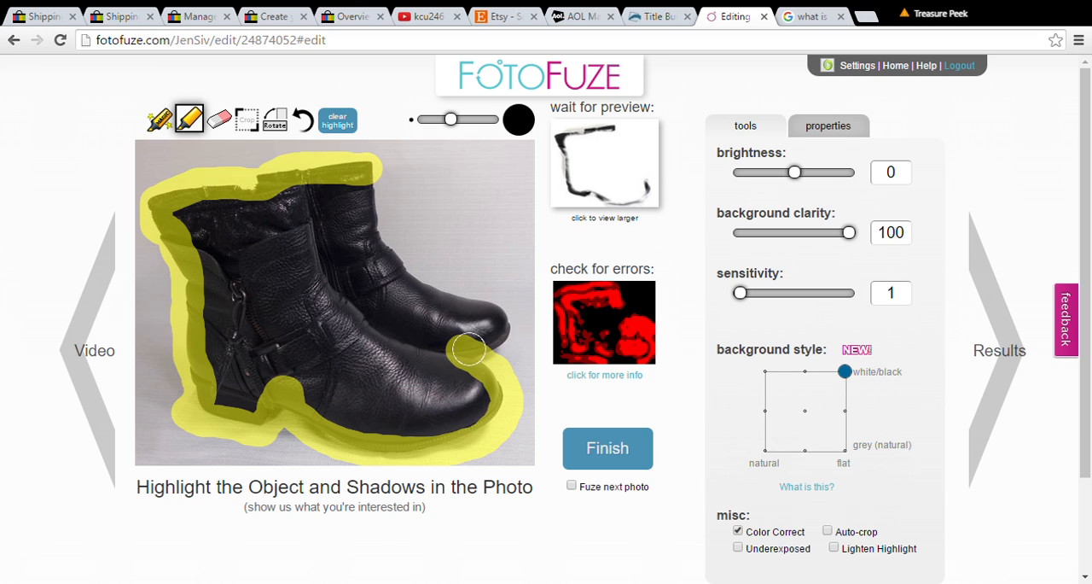
{"action": "mouse_move", "coordinate": [468, 349]}
{"action": "left_mouse_down"}
{"action": "mouse_move", "coordinate": [478, 357]}
{"action": "mouse_move", "coordinate": [508, 324]}
{"action": "mouse_move", "coordinate": [416, 273]}
{"action": "mouse_move", "coordinate": [363, 185]}
{"action": "mouse_move", "coordinate": [367, 194]}
{"action": "mouse_move", "coordinate": [282, 173]}
{"action": "left_mouse_up"}
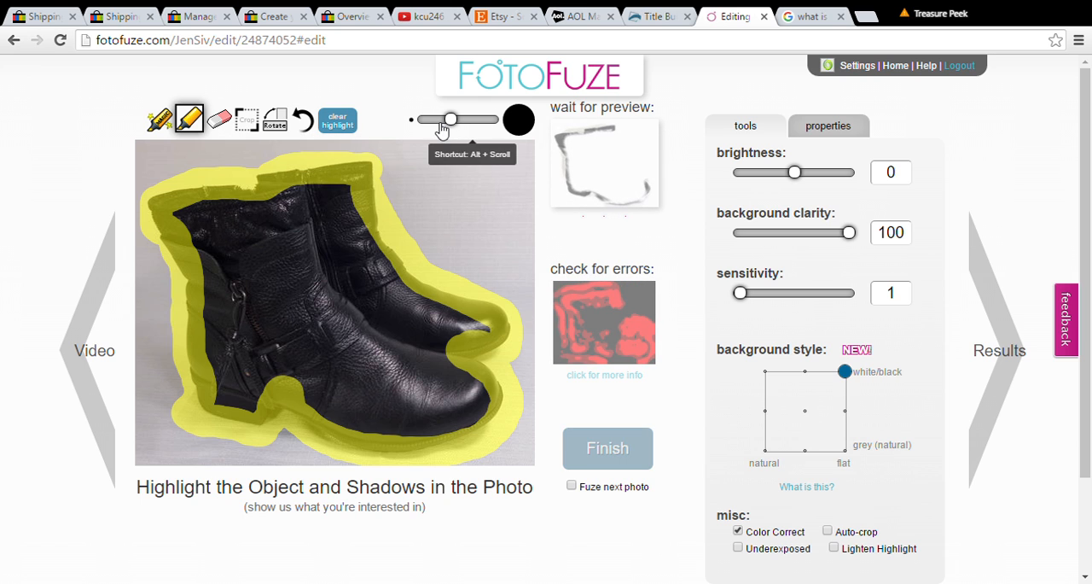
{"action": "mouse_move", "coordinate": [452, 128]}
{"action": "left_mouse_down"}
{"action": "mouse_move", "coordinate": [487, 132]}
{"action": "mouse_move", "coordinate": [442, 126]}
{"action": "mouse_move", "coordinate": [495, 133]}
{"action": "left_mouse_up"}
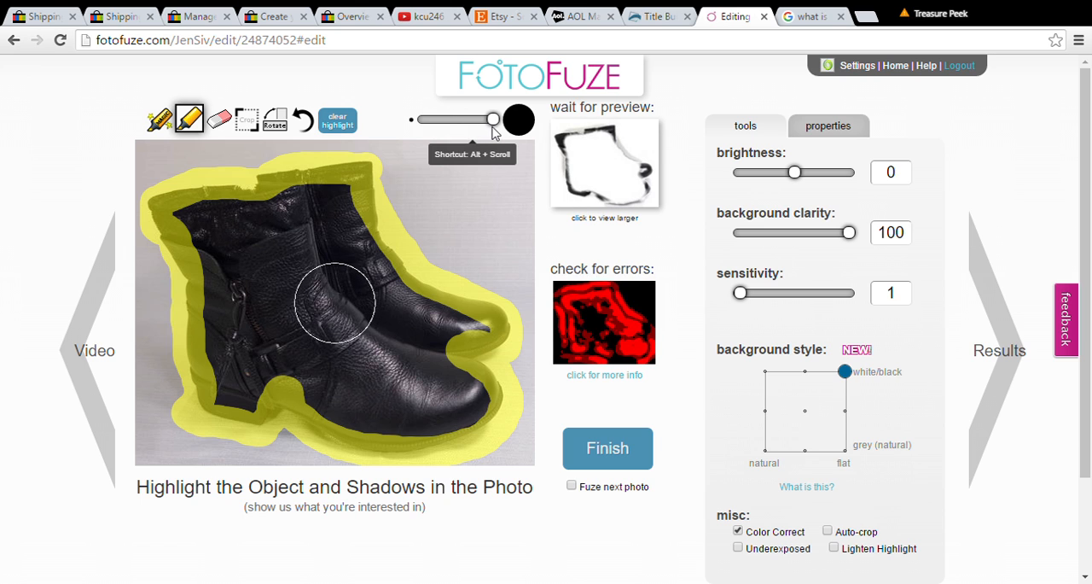
{"action": "mouse_move", "coordinate": [331, 244]}
{"action": "left_mouse_down"}
{"action": "mouse_move", "coordinate": [208, 228]}
{"action": "mouse_move", "coordinate": [224, 246]}
{"action": "mouse_move", "coordinate": [240, 380]}
{"action": "mouse_move", "coordinate": [255, 359]}
{"action": "mouse_move", "coordinate": [412, 407]}
{"action": "mouse_move", "coordinate": [439, 403]}
{"action": "mouse_move", "coordinate": [447, 388]}
{"action": "mouse_move", "coordinate": [421, 367]}
{"action": "mouse_move", "coordinate": [452, 336]}
{"action": "mouse_move", "coordinate": [407, 323]}
{"action": "mouse_move", "coordinate": [358, 279]}
{"action": "mouse_move", "coordinate": [301, 275]}
{"action": "mouse_move", "coordinate": [316, 344]}
{"action": "mouse_move", "coordinate": [368, 338]}
{"action": "mouse_move", "coordinate": [302, 341]}
{"action": "left_mouse_up"}
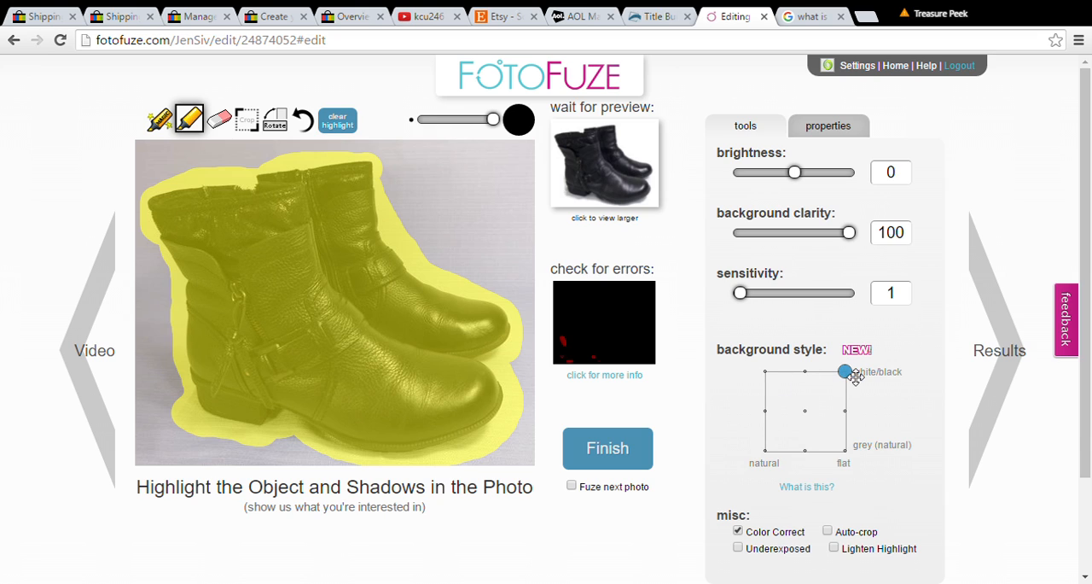
Step: Try the flat grey and natural grey background styles on the boots and return to flat white/black
{"action": "left_click_drag", "start_coordinate": [853, 376], "coordinate": [859, 459]}
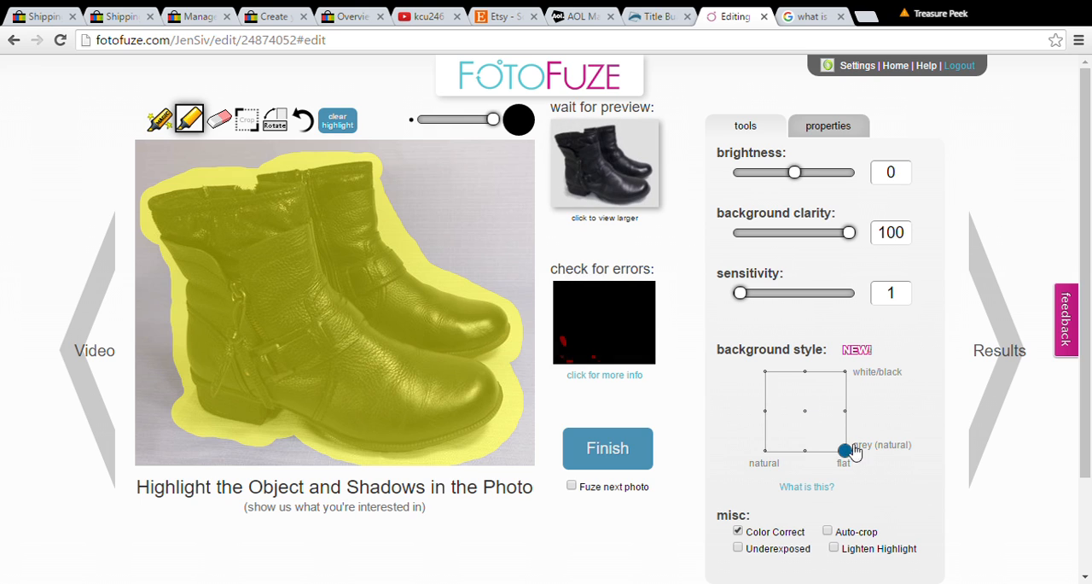
{"action": "left_click_drag", "start_coordinate": [845, 450], "coordinate": [764, 450]}
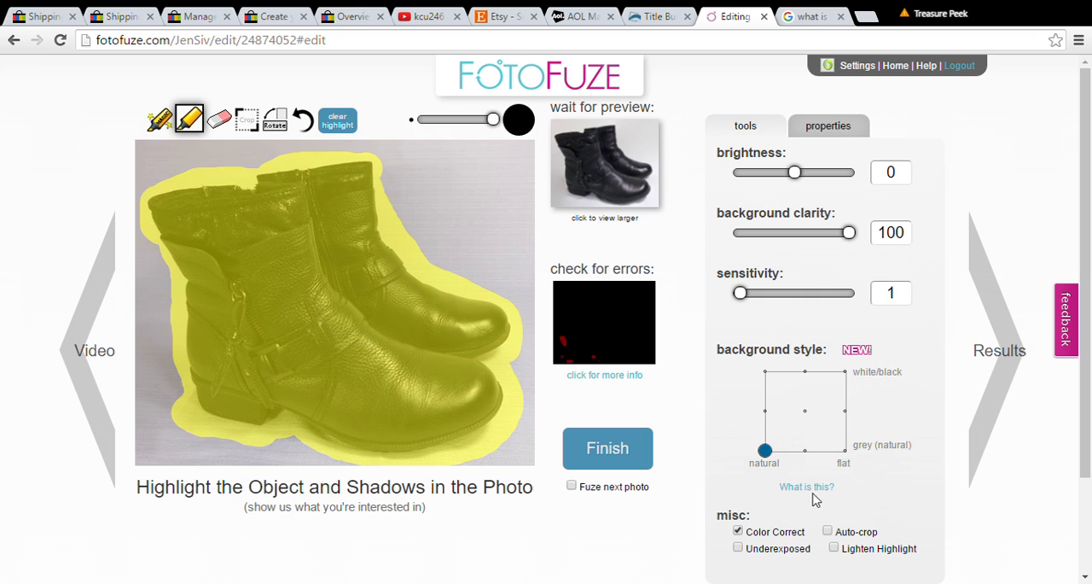
{"action": "left_click_drag", "start_coordinate": [772, 456], "coordinate": [846, 373]}
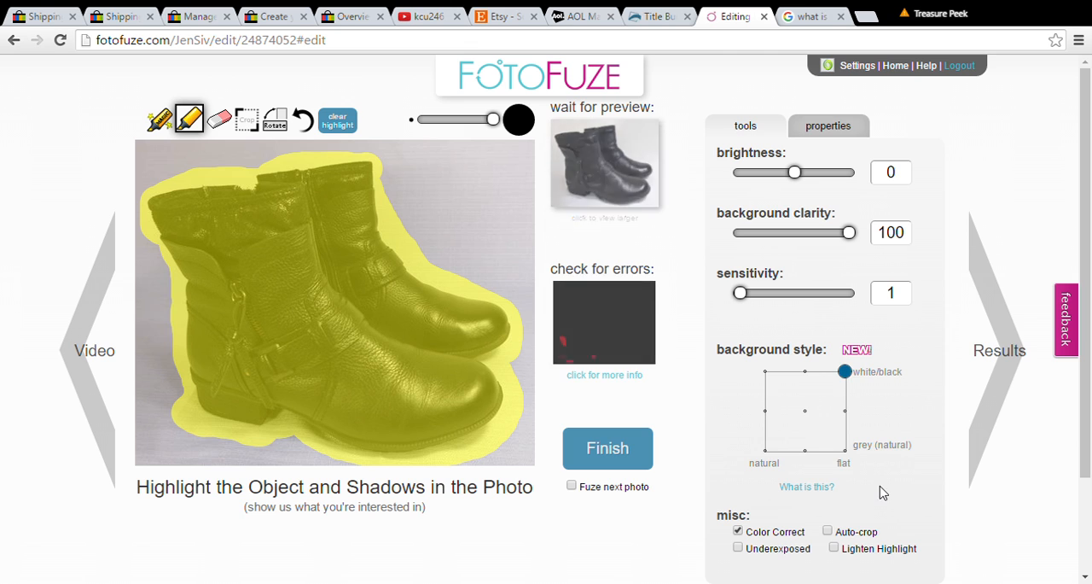
Step: Finish the boots edit and view the processed photo from the default album
{"action": "left_click", "coordinate": [608, 449]}
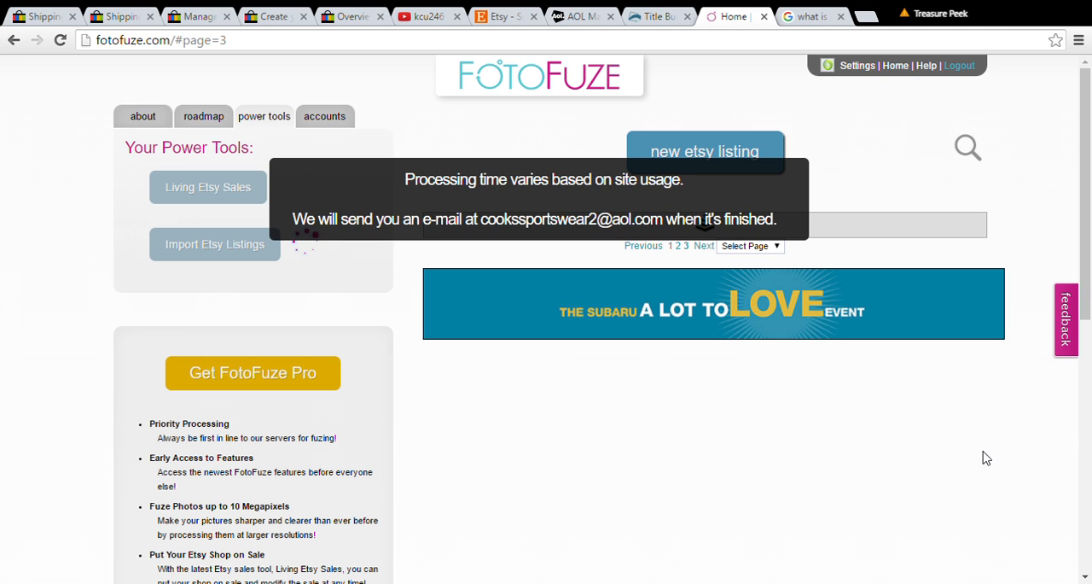
{"action": "left_click_drag", "start_coordinate": [1082, 229], "coordinate": [1080, 383]}
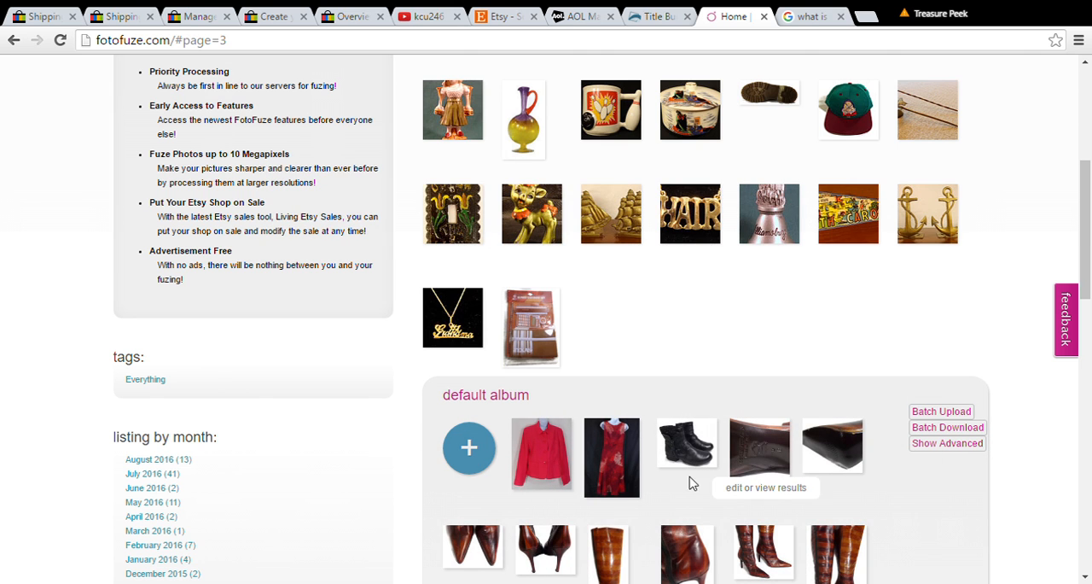
{"action": "left_click", "coordinate": [697, 462]}
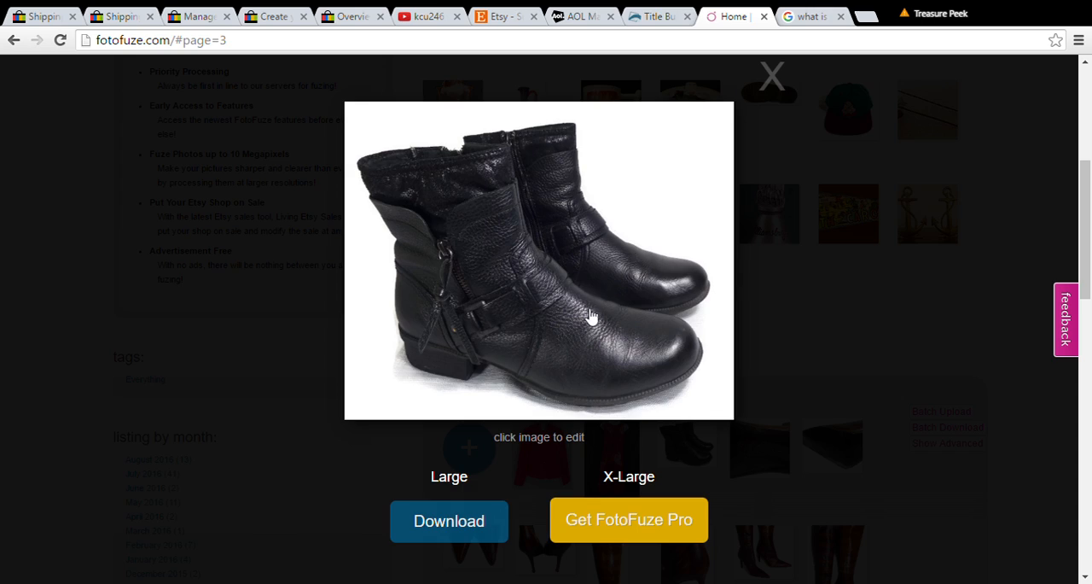
{"action": "left_click", "coordinate": [773, 79]}
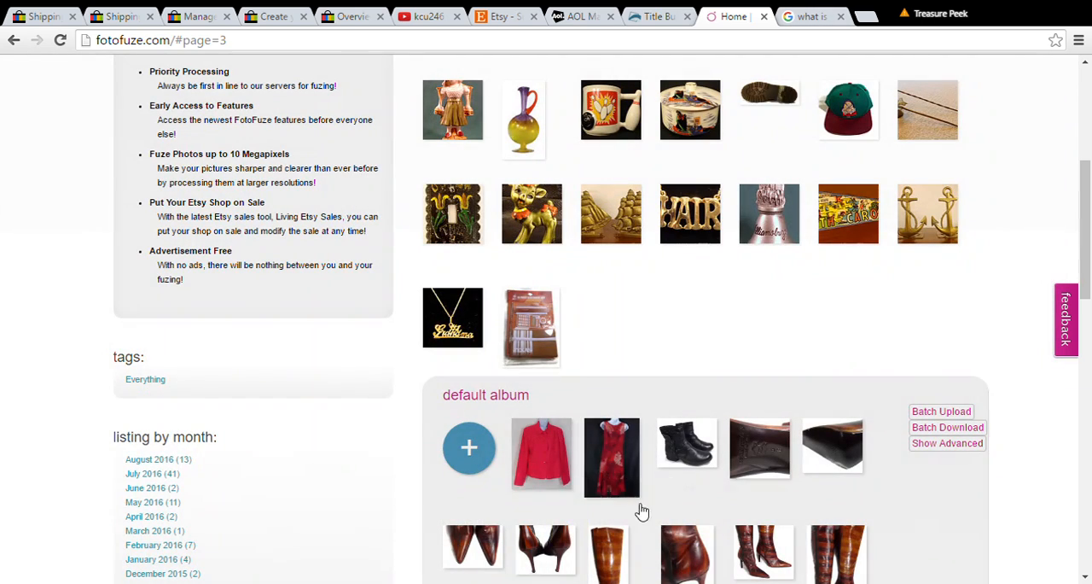
Step: Open the red jacket photo for editing and highlight around the jacket's outline and neck with an enlarged brush
{"action": "left_click", "coordinate": [550, 459]}
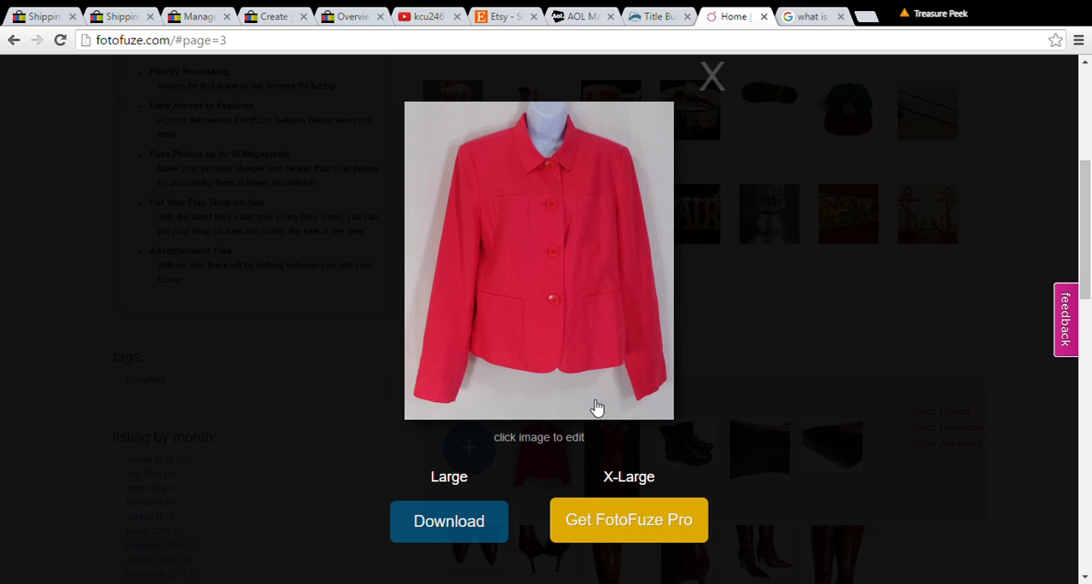
{"action": "left_click", "coordinate": [564, 295]}
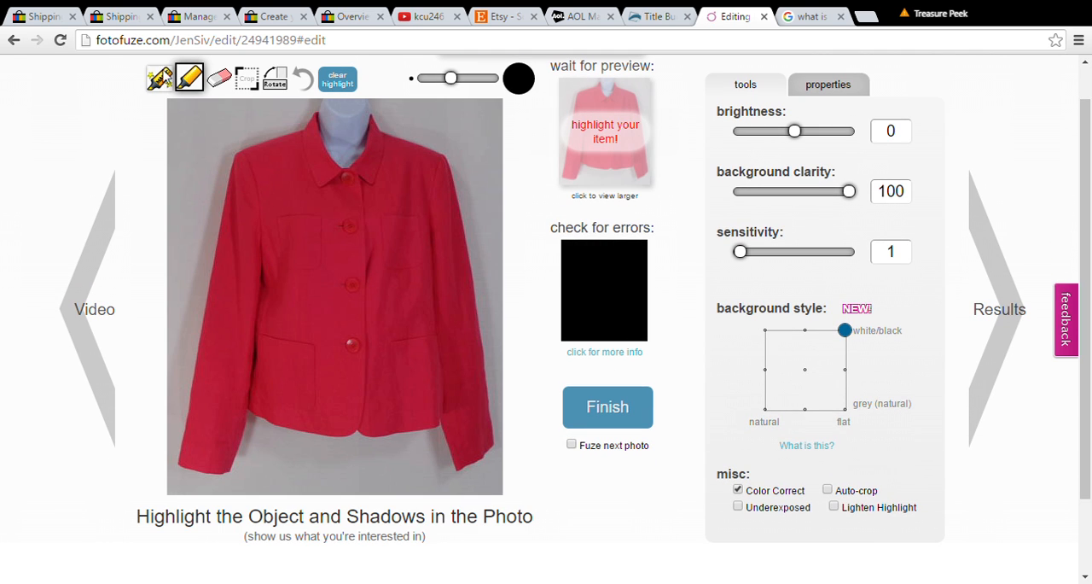
{"action": "left_click_drag", "start_coordinate": [333, 109], "coordinate": [290, 143]}
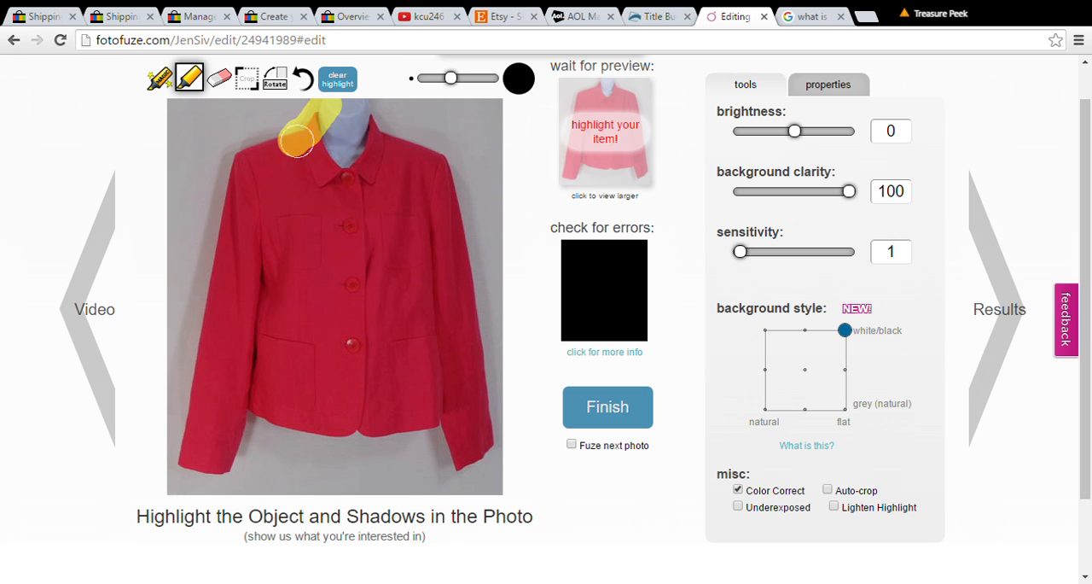
{"action": "left_click", "coordinate": [464, 79]}
{"action": "mouse_move", "coordinate": [342, 109]}
{"action": "left_mouse_down"}
{"action": "mouse_move", "coordinate": [314, 135]}
{"action": "mouse_move", "coordinate": [235, 174]}
{"action": "mouse_move", "coordinate": [173, 450]}
{"action": "mouse_move", "coordinate": [193, 318]}
{"action": "mouse_move", "coordinate": [177, 405]}
{"action": "mouse_move", "coordinate": [178, 432]}
{"action": "mouse_move", "coordinate": [202, 465]}
{"action": "mouse_move", "coordinate": [234, 462]}
{"action": "mouse_move", "coordinate": [246, 412]}
{"action": "mouse_move", "coordinate": [303, 431]}
{"action": "mouse_move", "coordinate": [413, 434]}
{"action": "mouse_move", "coordinate": [441, 469]}
{"action": "mouse_move", "coordinate": [482, 452]}
{"action": "mouse_move", "coordinate": [428, 179]}
{"action": "mouse_move", "coordinate": [408, 143]}
{"action": "mouse_move", "coordinate": [355, 123]}
{"action": "left_mouse_up"}
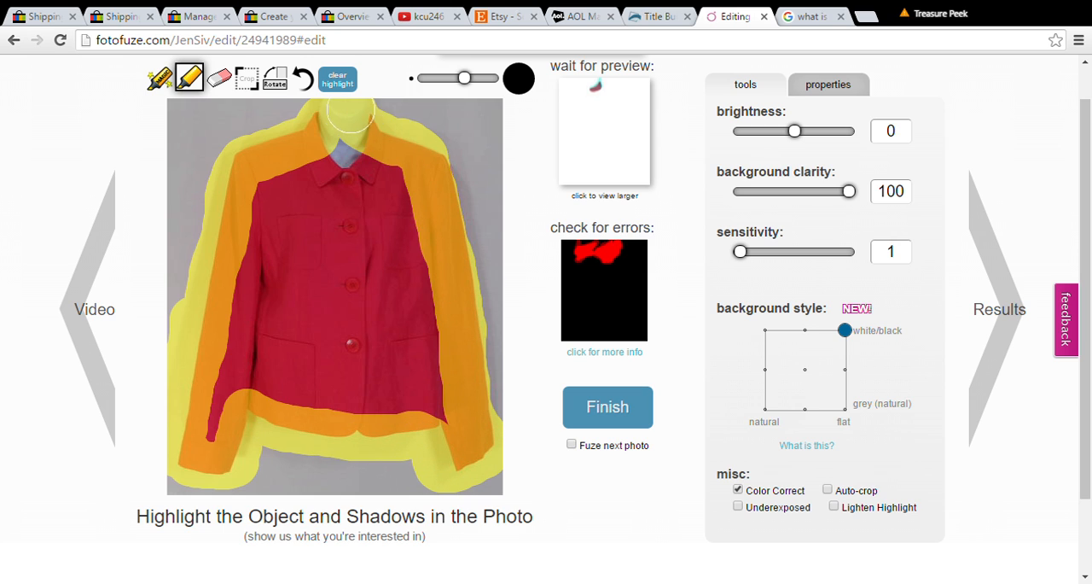
Step: Fill in the highlight over the jacket's interior with a larger brush
{"action": "mouse_move", "coordinate": [429, 181]}
{"action": "left_mouse_down"}
{"action": "mouse_move", "coordinate": [435, 171]}
{"action": "mouse_move", "coordinate": [464, 263]}
{"action": "mouse_move", "coordinate": [465, 333]}
{"action": "left_mouse_up"}
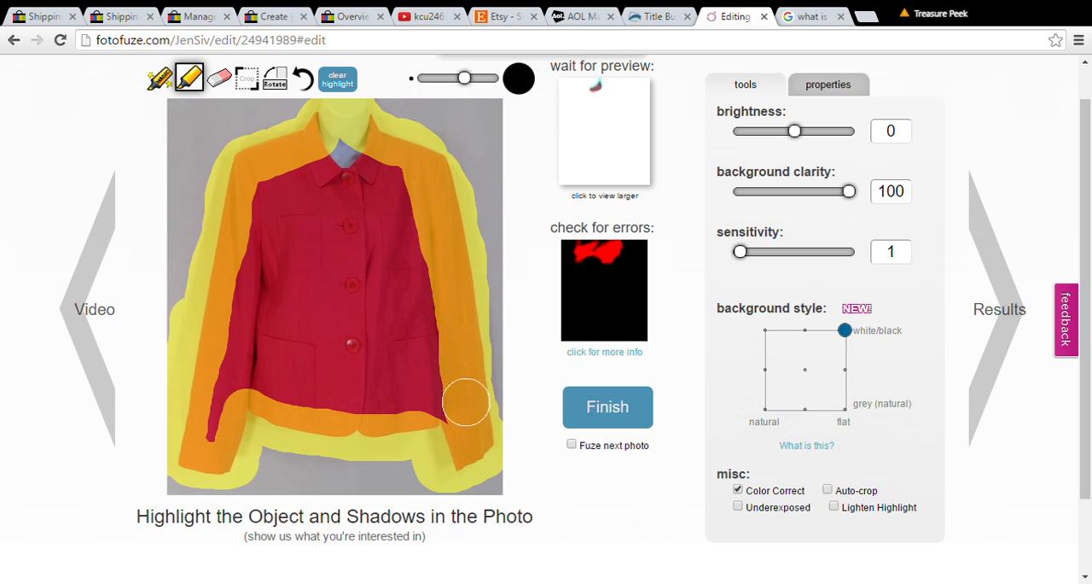
{"action": "left_click", "coordinate": [486, 80]}
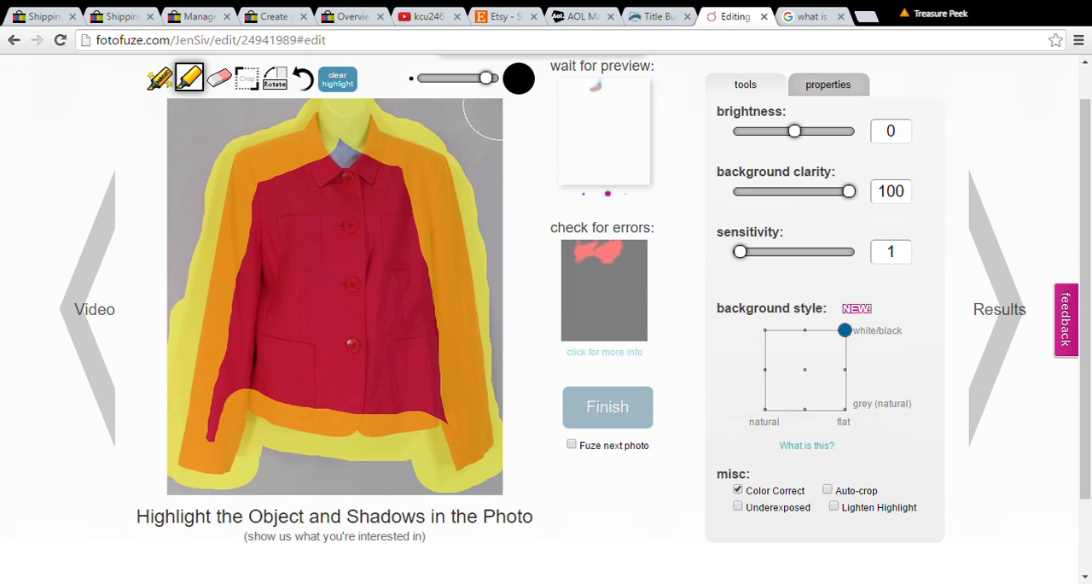
{"action": "mouse_move", "coordinate": [334, 179]}
{"action": "left_mouse_down"}
{"action": "mouse_move", "coordinate": [217, 413]}
{"action": "mouse_move", "coordinate": [257, 369]}
{"action": "mouse_move", "coordinate": [284, 196]}
{"action": "mouse_move", "coordinate": [274, 368]}
{"action": "mouse_move", "coordinate": [441, 425]}
{"action": "mouse_move", "coordinate": [421, 201]}
{"action": "mouse_move", "coordinate": [364, 243]}
{"action": "mouse_move", "coordinate": [395, 370]}
{"action": "mouse_move", "coordinate": [361, 302]}
{"action": "mouse_move", "coordinate": [319, 303]}
{"action": "left_mouse_up"}
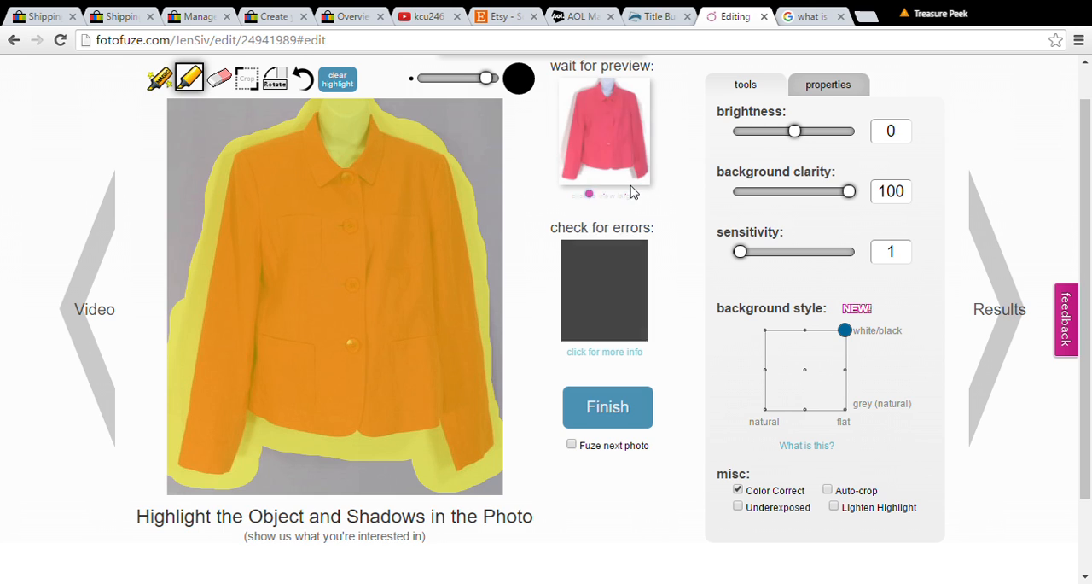
Step: Finish the red jacket edit and view the processed photo from the default album
{"action": "left_click", "coordinate": [627, 413]}
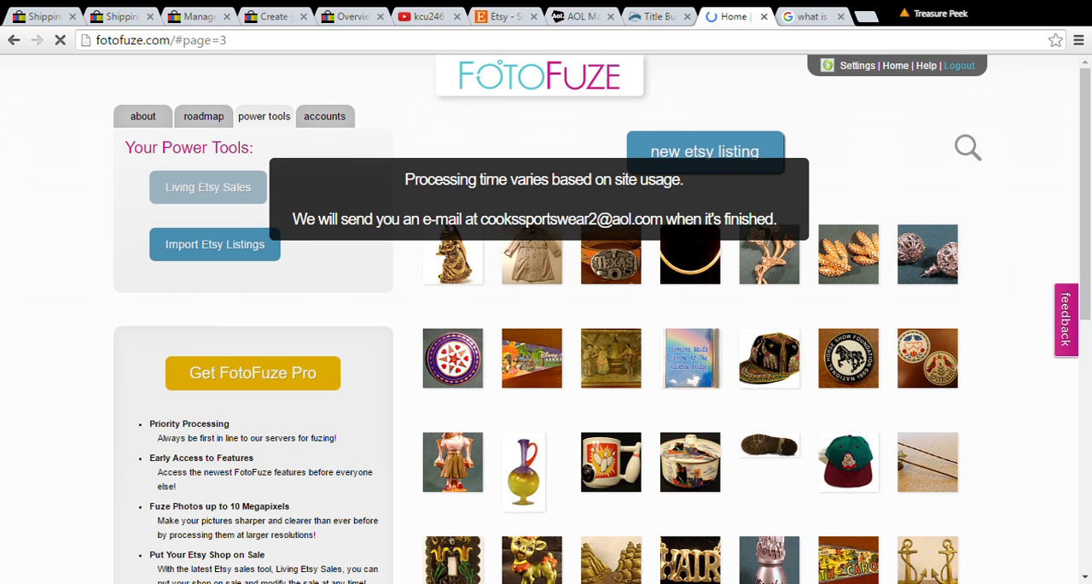
{"action": "left_click_drag", "start_coordinate": [1086, 247], "coordinate": [1087, 372]}
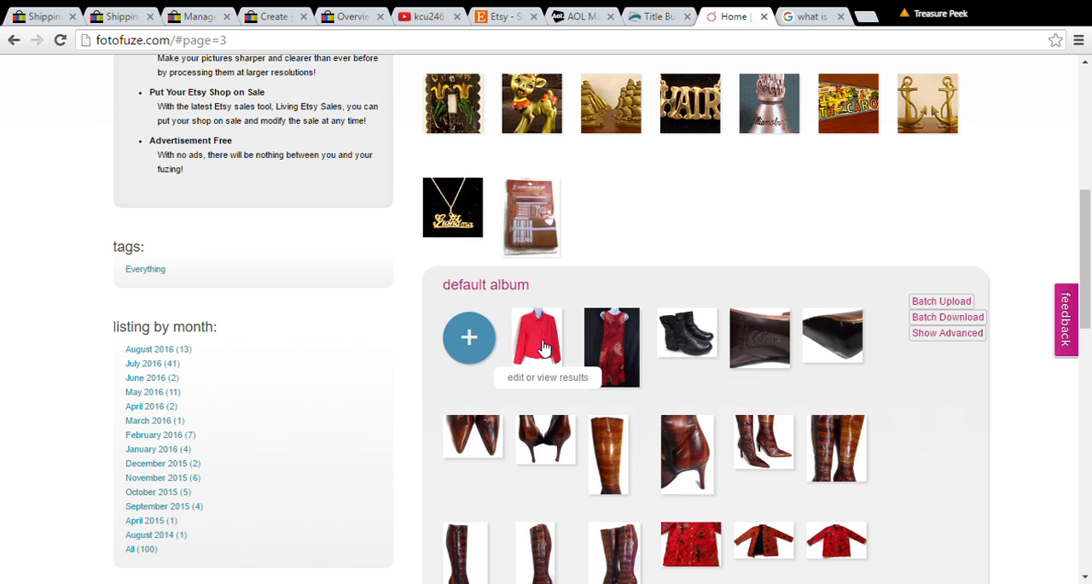
{"action": "left_click", "coordinate": [551, 344]}
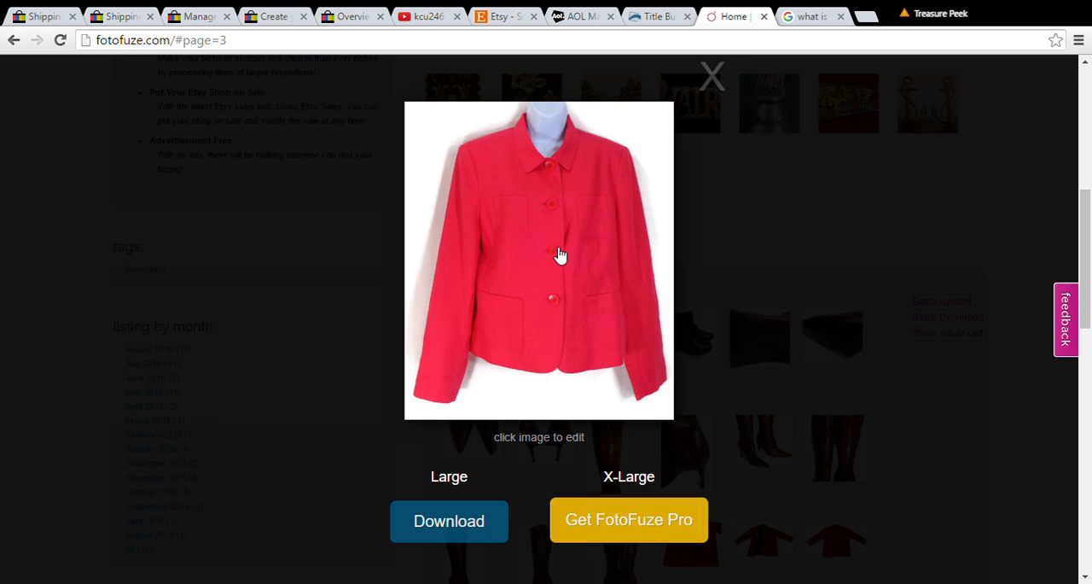
{"action": "left_click", "coordinate": [715, 78]}
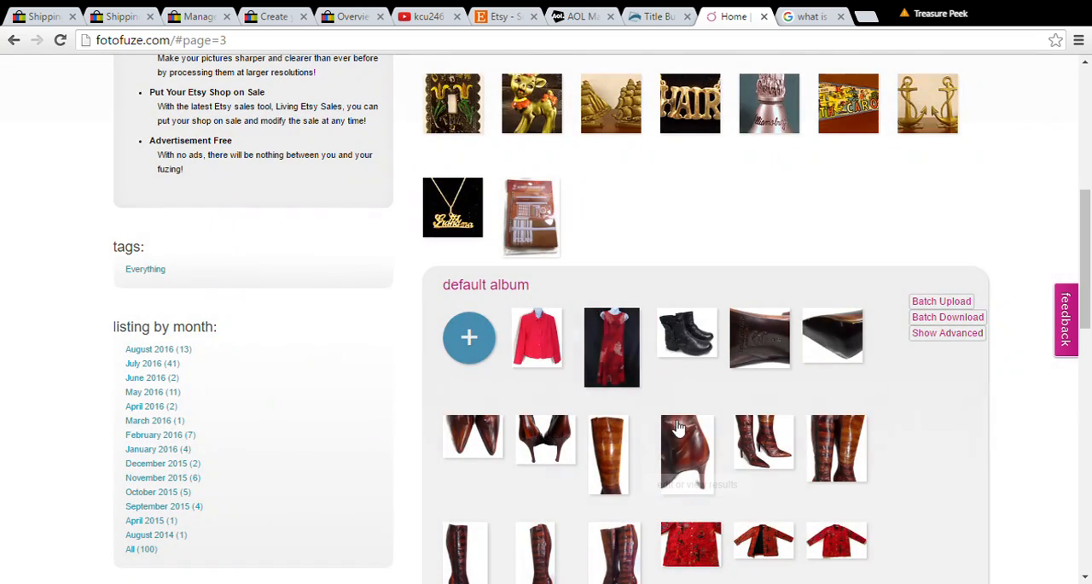
Step: Preview the red patterned dress photo in the default album and open it for editing
{"action": "left_click", "coordinate": [621, 363]}
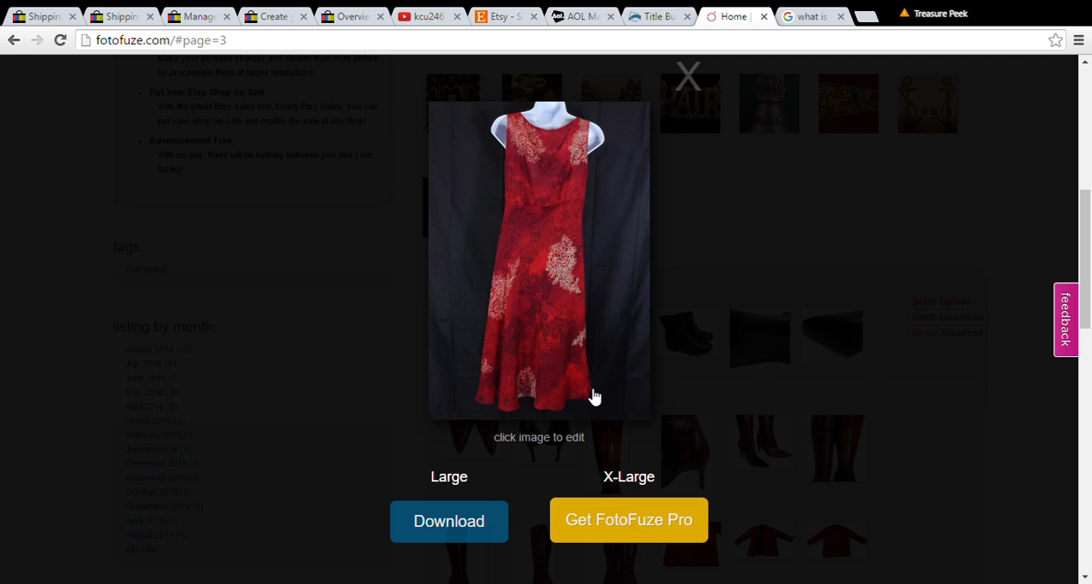
{"action": "left_click", "coordinate": [701, 77]}
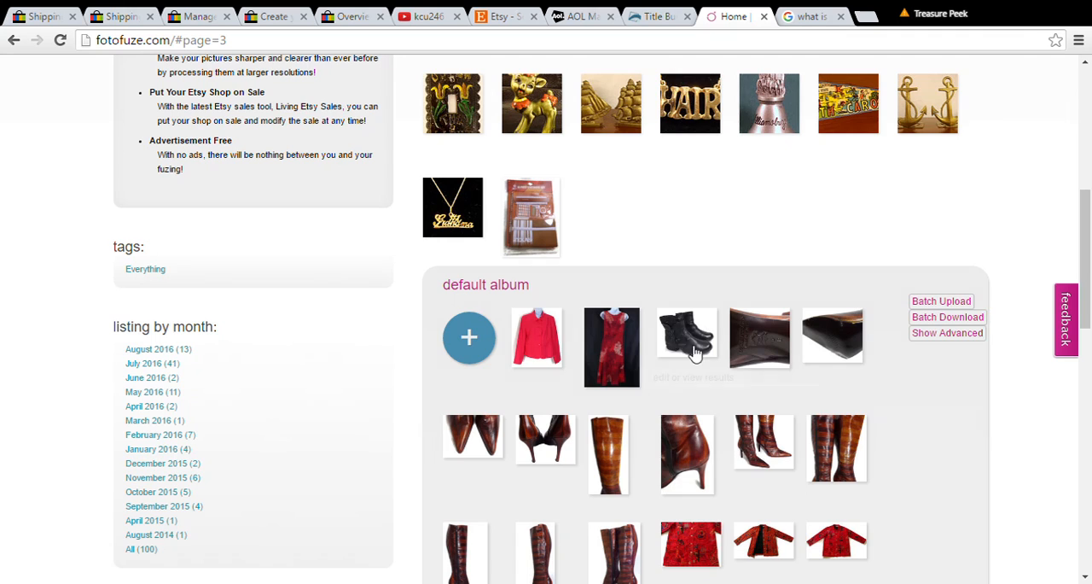
{"action": "double_click", "coordinate": [605, 356]}
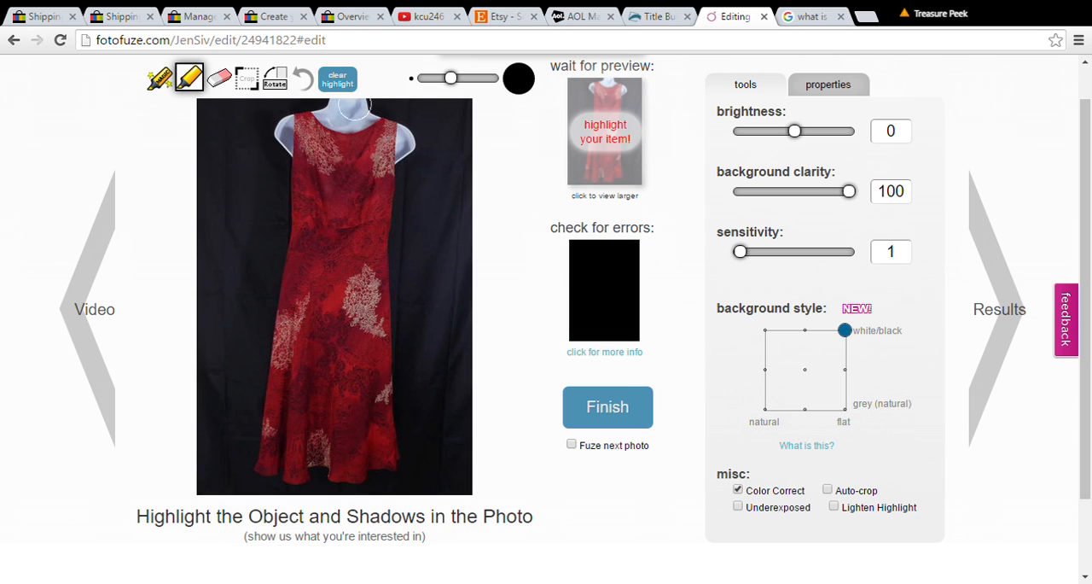
Step: Highlight the dress and mannequin shoulders along the outline, and fill in the interior with a larger brush
{"action": "mouse_move", "coordinate": [342, 104]}
{"action": "left_mouse_down"}
{"action": "mouse_move", "coordinate": [275, 128]}
{"action": "mouse_move", "coordinate": [295, 181]}
{"action": "mouse_move", "coordinate": [285, 333]}
{"action": "mouse_move", "coordinate": [257, 464]}
{"action": "mouse_move", "coordinate": [386, 485]}
{"action": "mouse_move", "coordinate": [395, 456]}
{"action": "mouse_move", "coordinate": [385, 173]}
{"action": "mouse_move", "coordinate": [401, 143]}
{"action": "mouse_move", "coordinate": [394, 124]}
{"action": "mouse_move", "coordinate": [329, 121]}
{"action": "left_mouse_up"}
{"action": "left_click", "coordinate": [462, 77]}
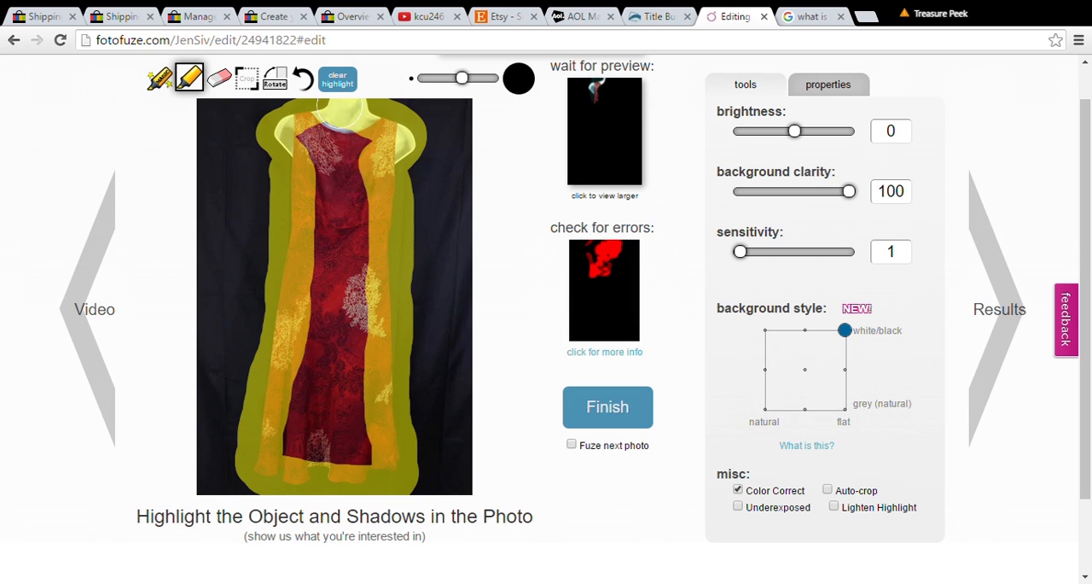
{"action": "left_click_drag", "start_coordinate": [461, 78], "coordinate": [480, 78]}
{"action": "mouse_move", "coordinate": [307, 158]}
{"action": "left_mouse_down"}
{"action": "mouse_move", "coordinate": [337, 197]}
{"action": "mouse_move", "coordinate": [341, 260]}
{"action": "mouse_move", "coordinate": [305, 449]}
{"action": "mouse_move", "coordinate": [353, 429]}
{"action": "mouse_move", "coordinate": [359, 130]}
{"action": "left_mouse_up"}
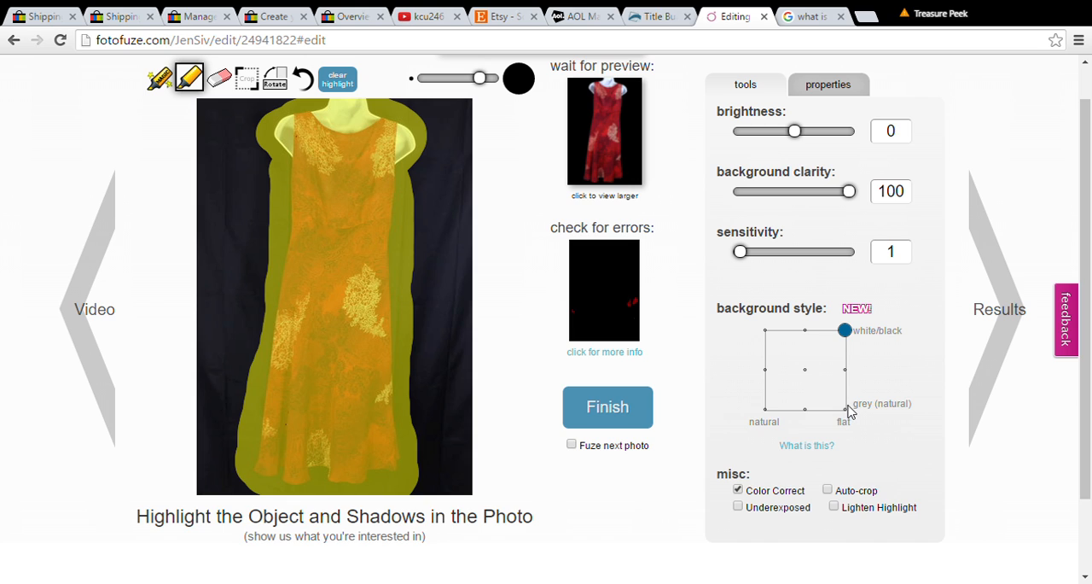
Step: Try the natural grey background style on the dress and return to flat white/black
{"action": "left_click_drag", "start_coordinate": [845, 330], "coordinate": [760, 419]}
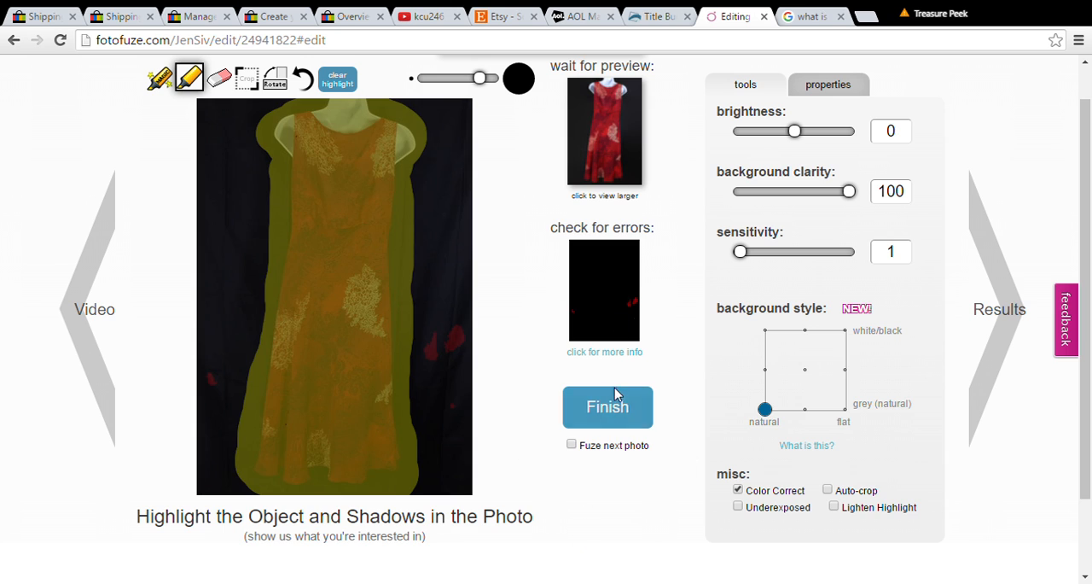
{"action": "left_click_drag", "start_coordinate": [764, 409], "coordinate": [847, 298]}
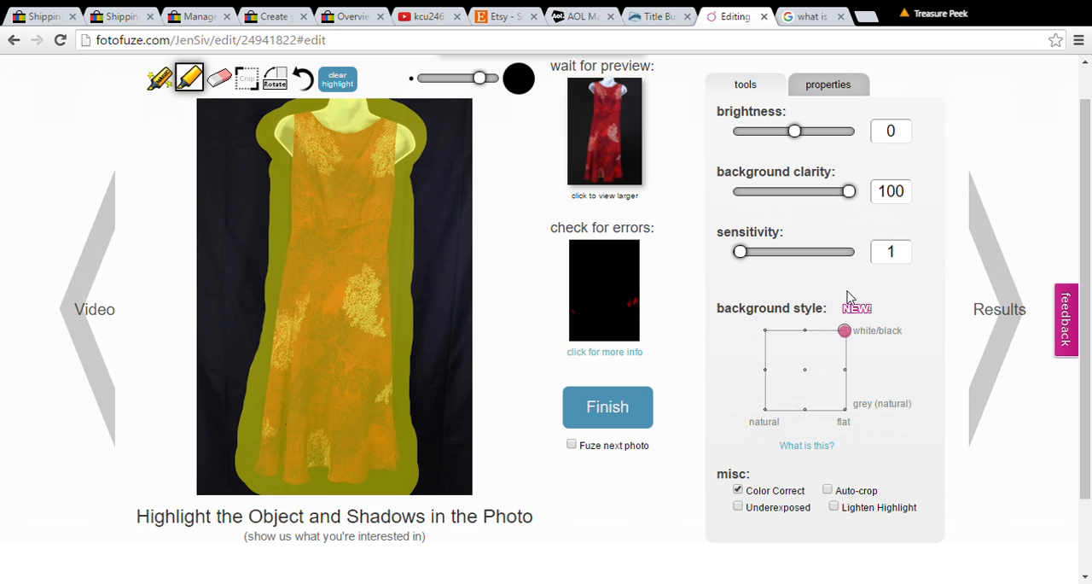
Step: Finish the red dress edit and view the processed photo from the default album
{"action": "left_click", "coordinate": [616, 408]}
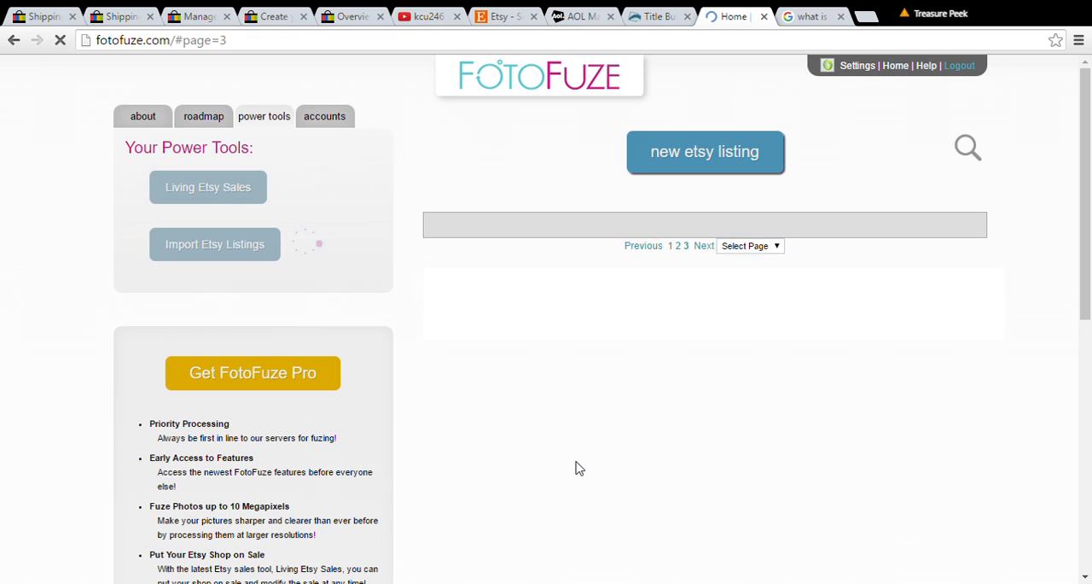
{"action": "left_click", "coordinate": [1088, 267]}
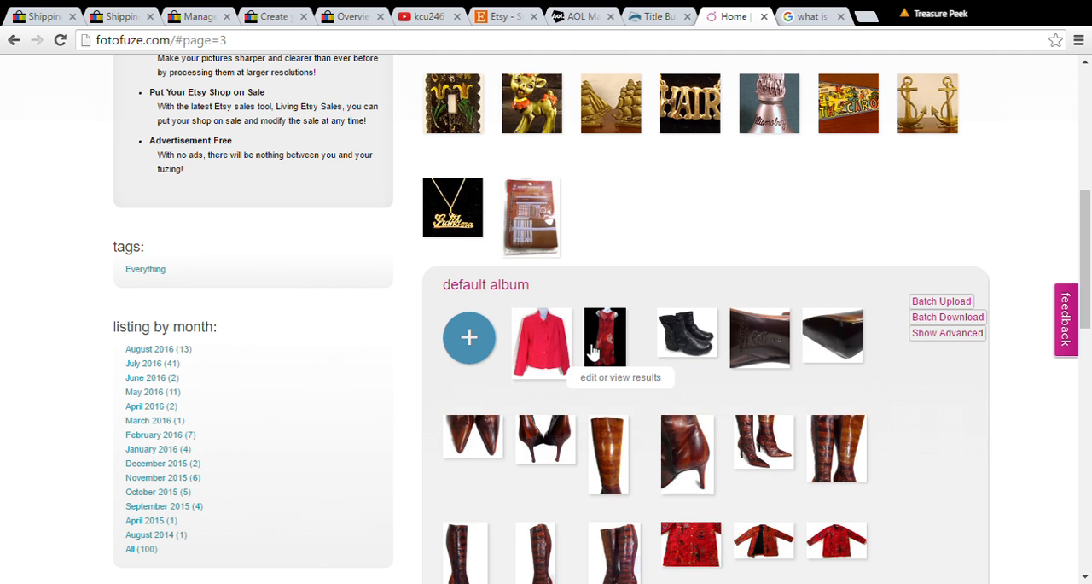
{"action": "left_click", "coordinate": [611, 342]}
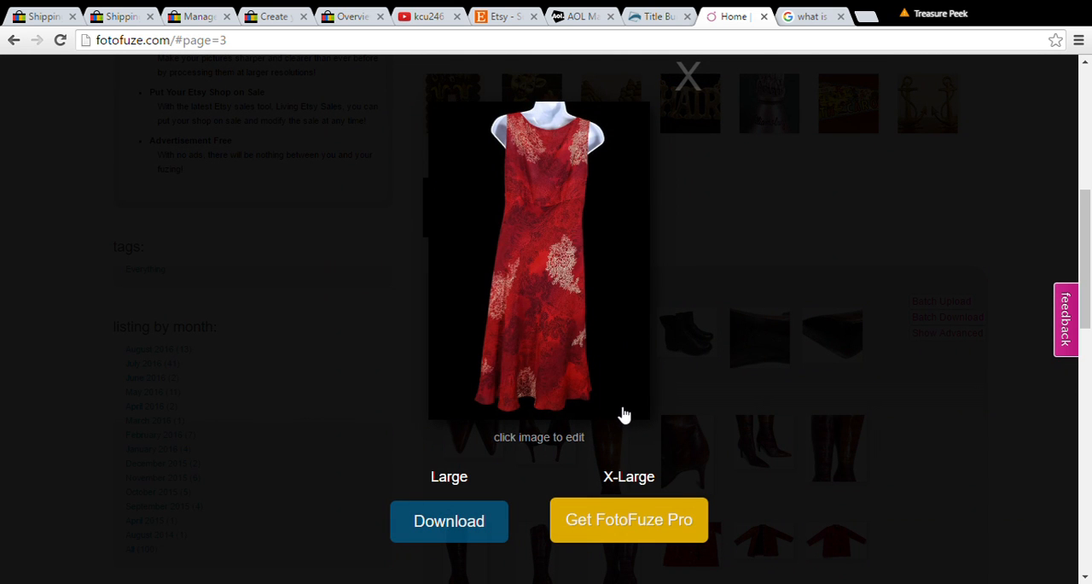